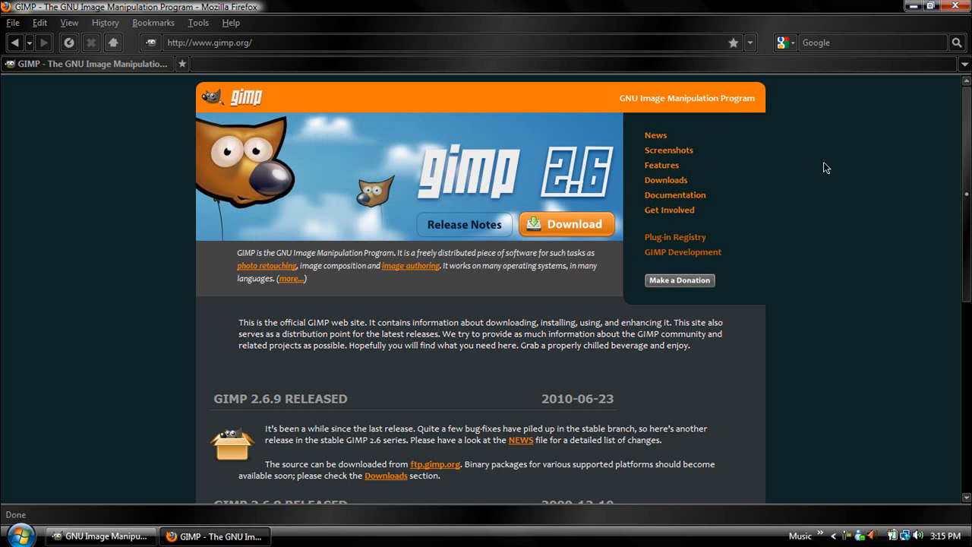
- Scroll through the gimp.org page in Firefox, then close the browser window
scroll(935, 310, down, 5)
scroll(935, 311, down, 3)
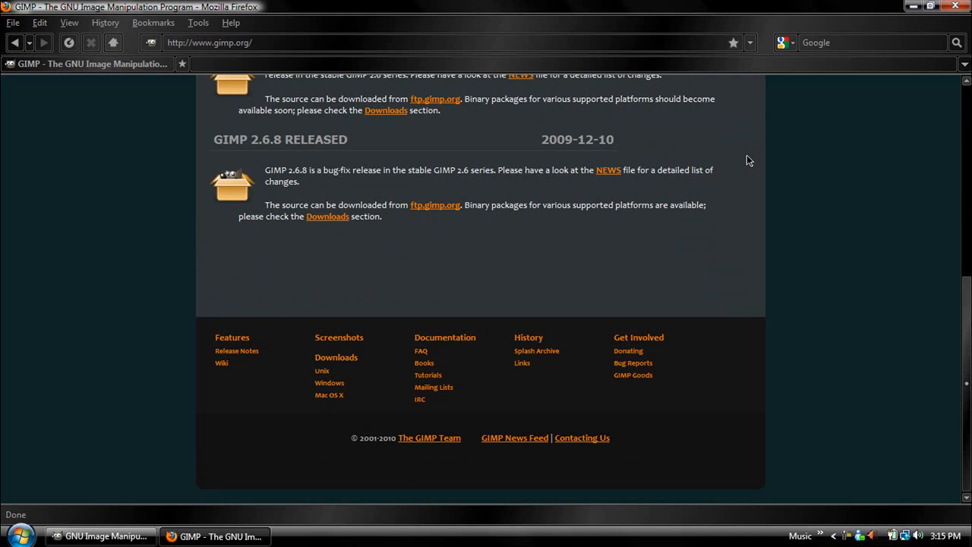
drag(967, 287, 963, 101)
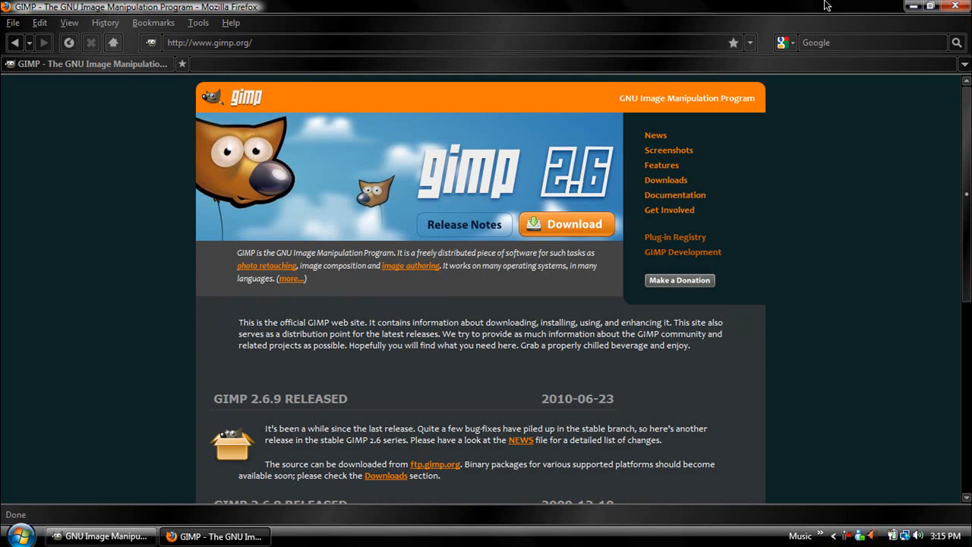
click(955, 7)
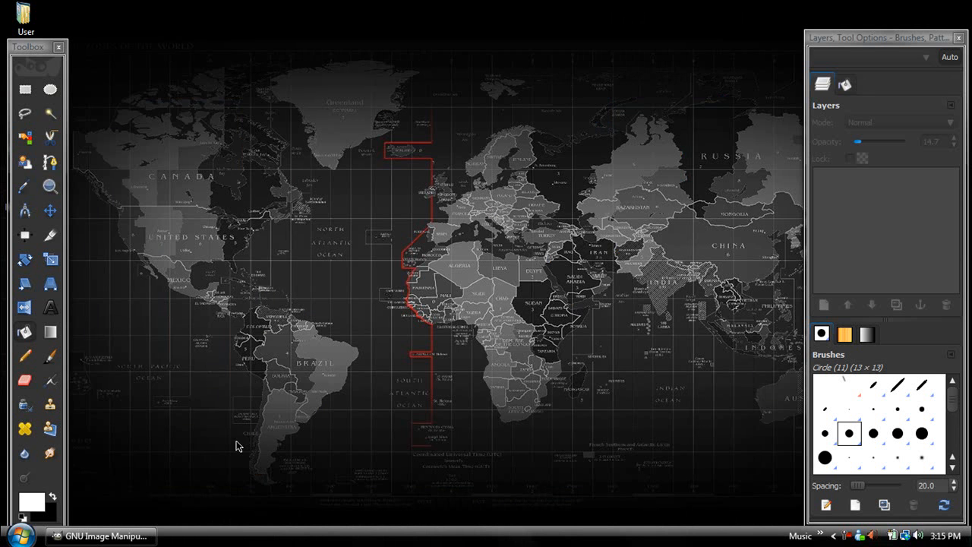
- Bring up GIMP's image window and create a new 640 × 400 pixel image
click(33, 46)
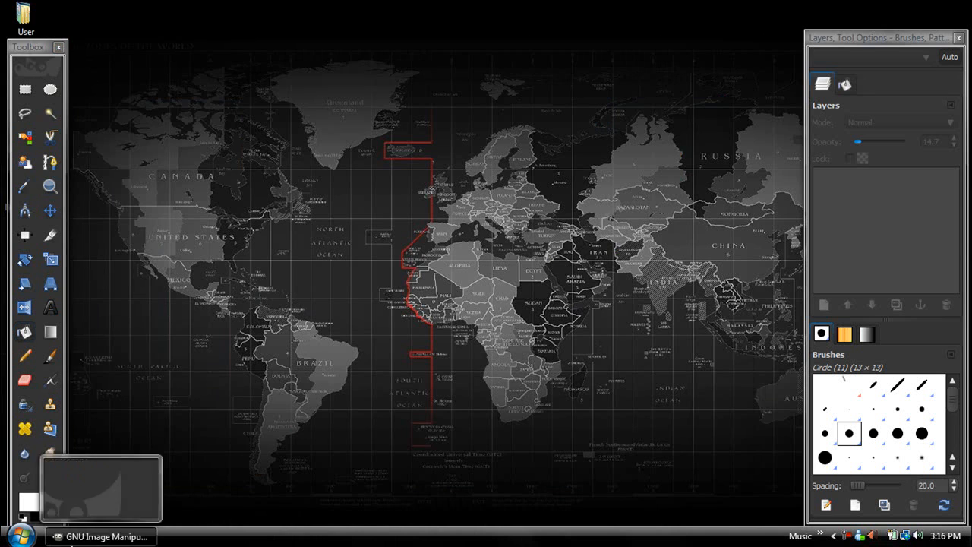
click(76, 536)
click(12, 25)
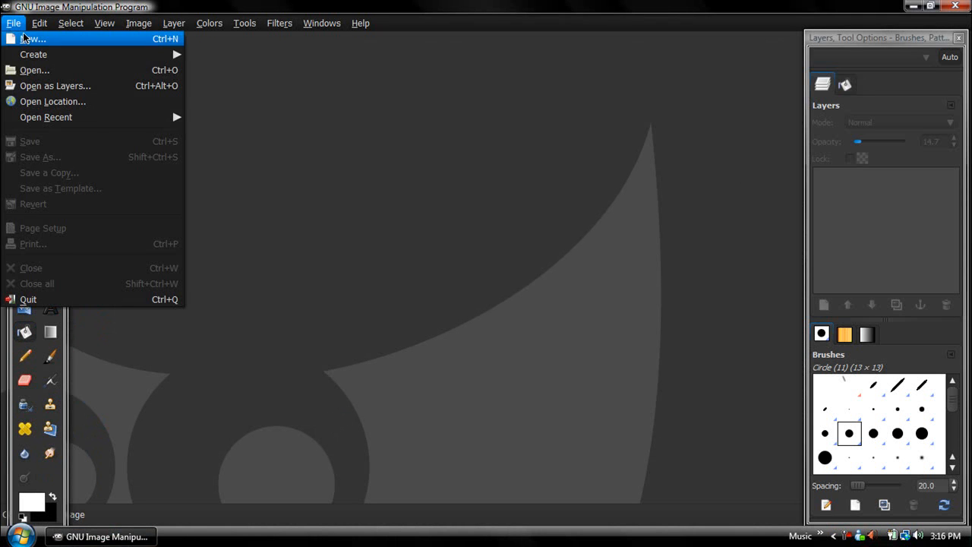
click(23, 36)
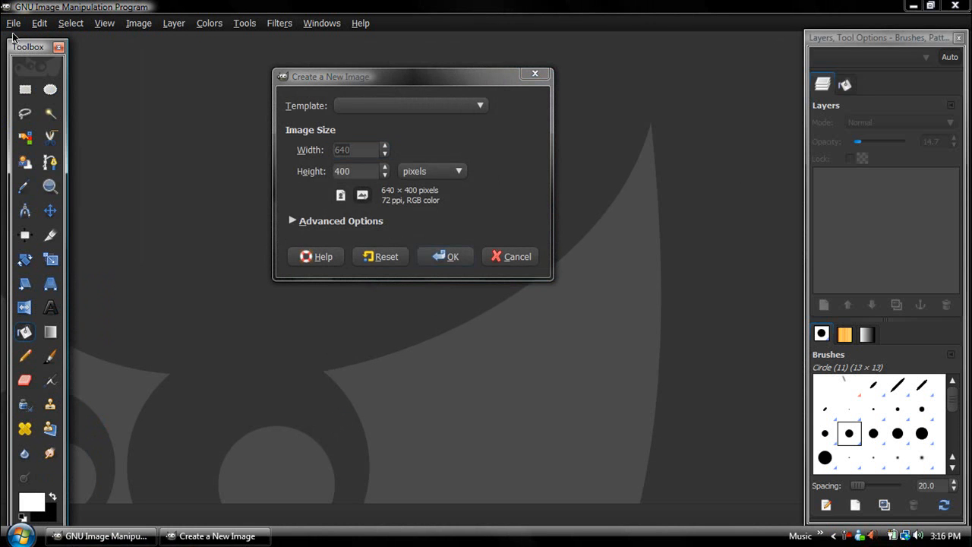
drag(17, 43, 6, 30)
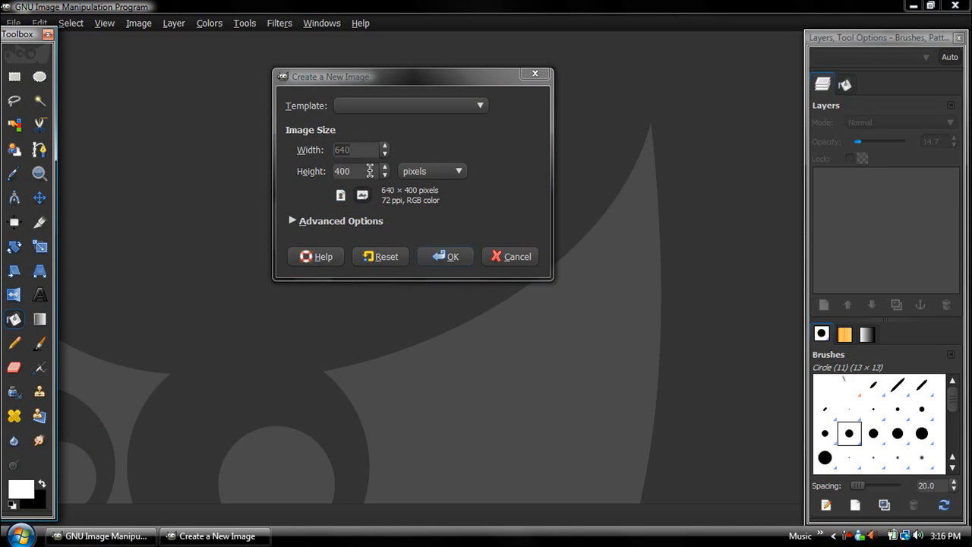
click(446, 257)
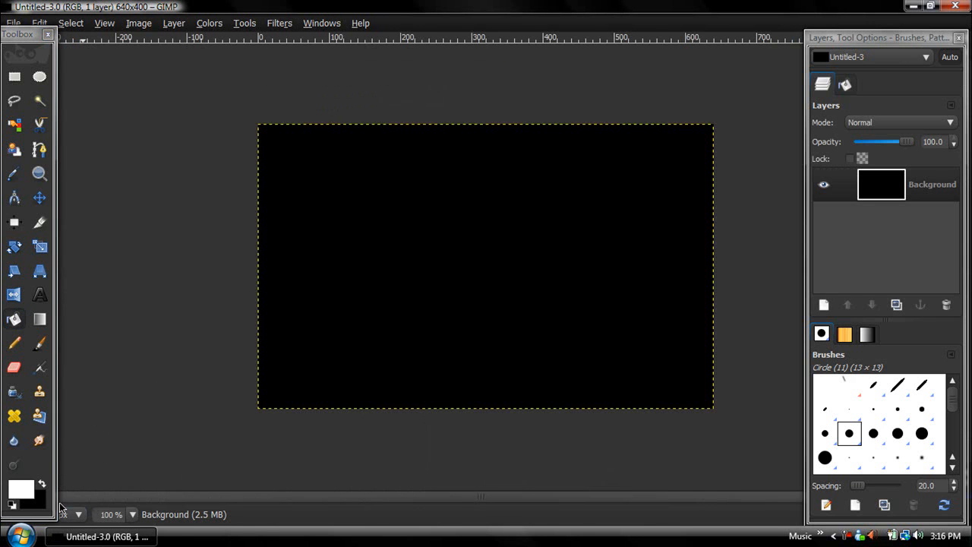
- Set the foreground to bright blue and the background to dark blue, and select the Blend tool
click(30, 487)
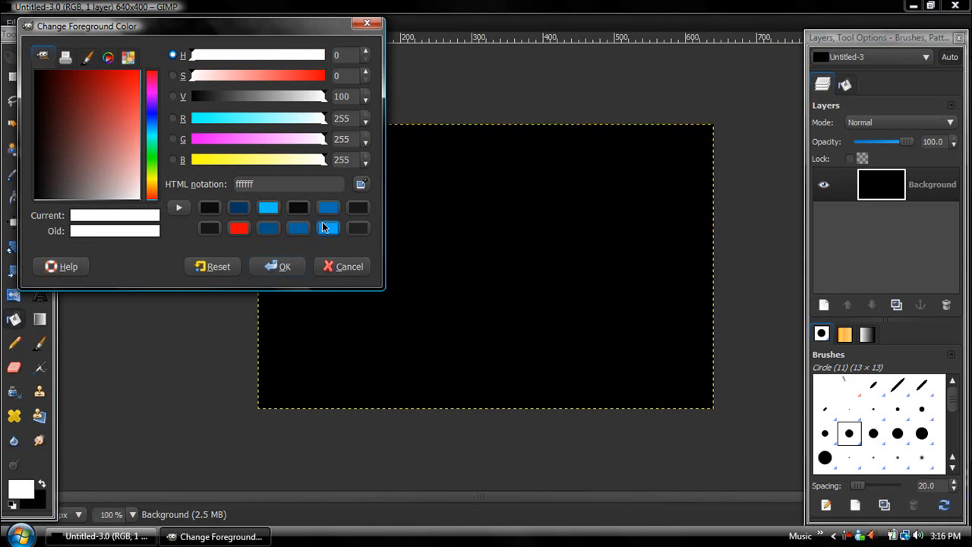
click(328, 212)
click(286, 270)
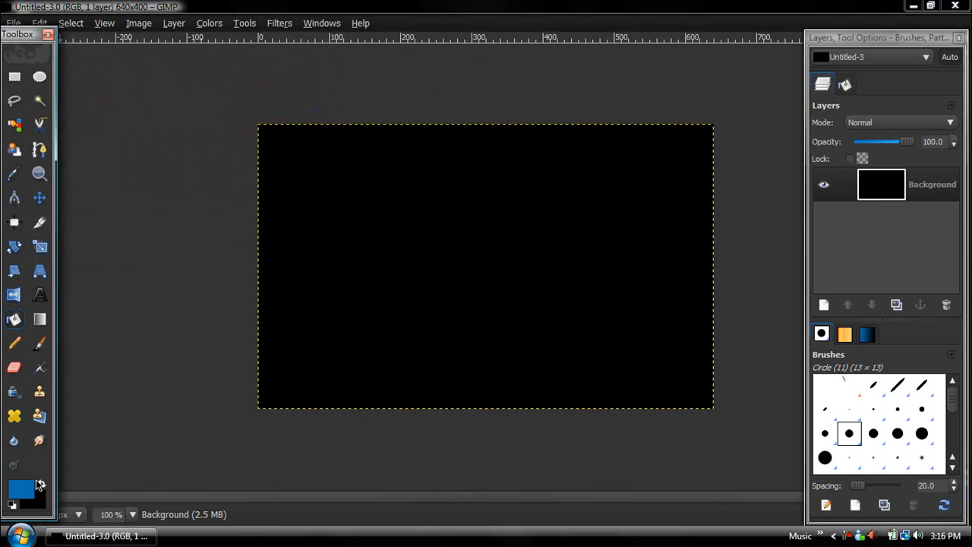
click(44, 499)
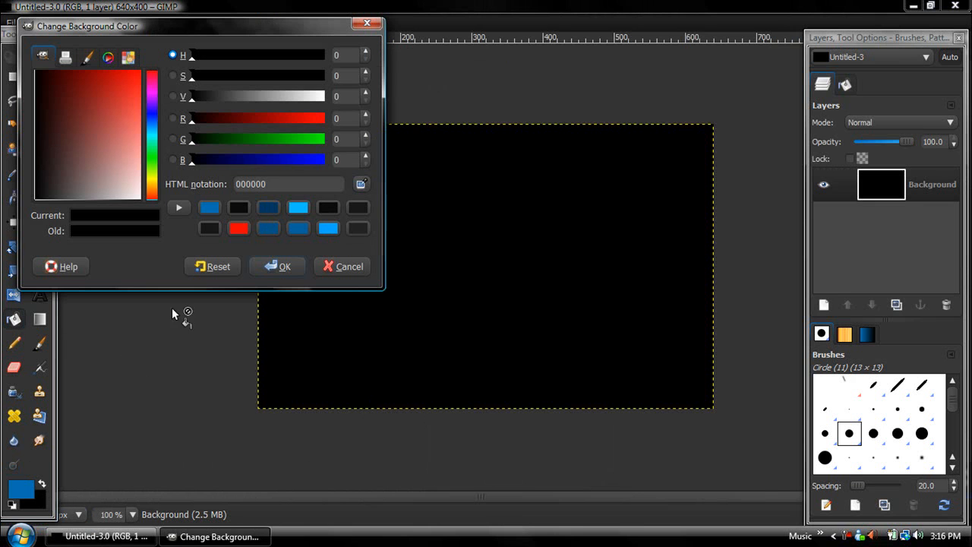
click(268, 208)
click(287, 269)
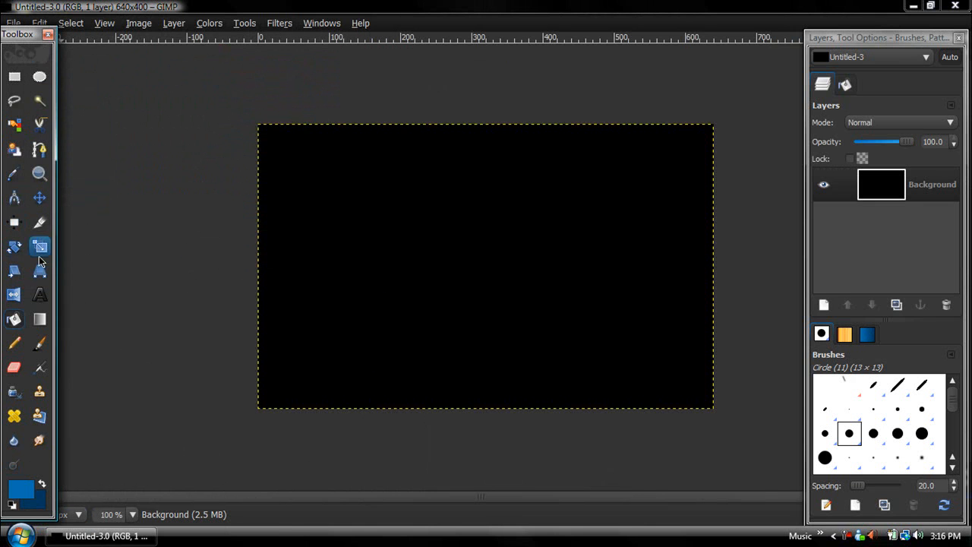
click(39, 319)
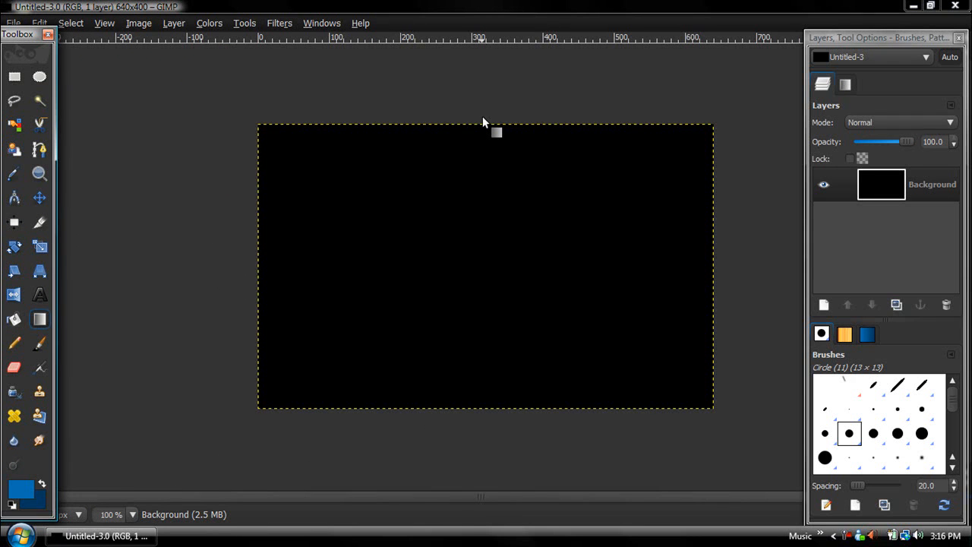
- Drag a vertical gradient from canvas top to bottom, bright blue fading to dark blue
drag(482, 121, 477, 216)
drag(481, 411, 480, 390)
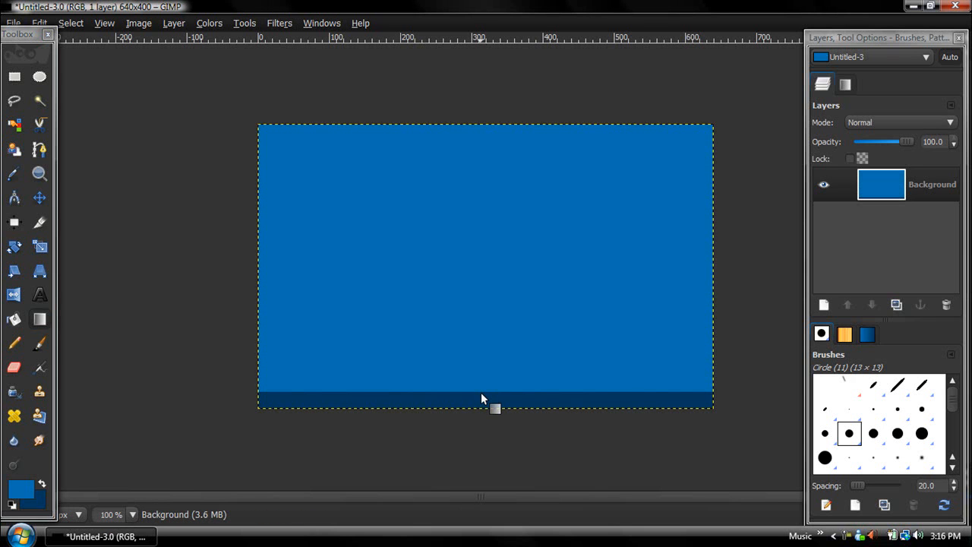
drag(479, 107, 484, 451)
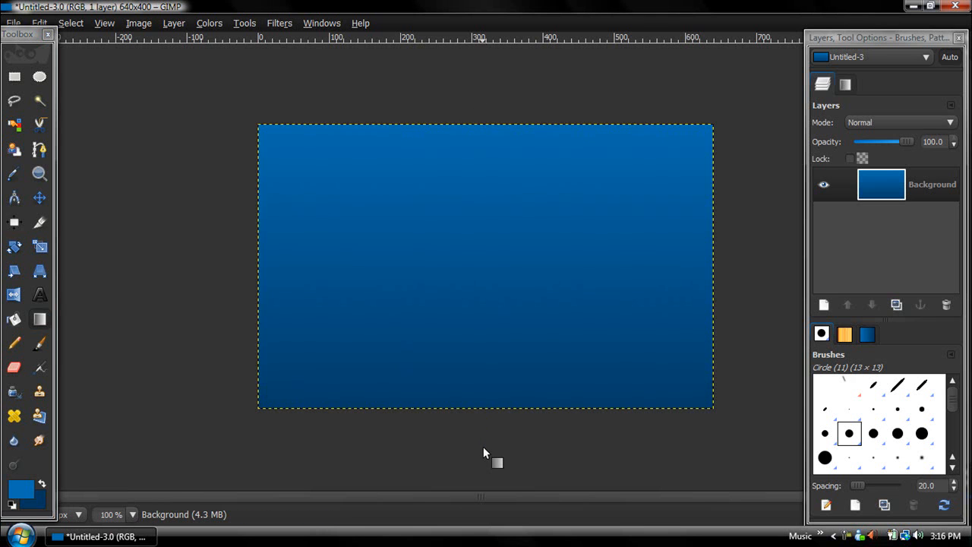
- Reset colours to black and white and type the word TEXT on the canvas
click(39, 295)
click(12, 504)
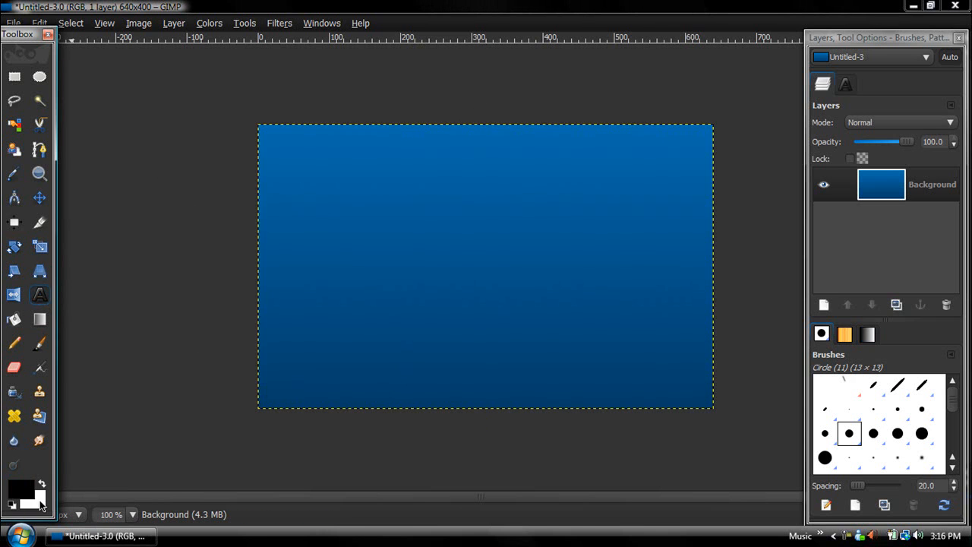
key(Tab)
click(311, 335)
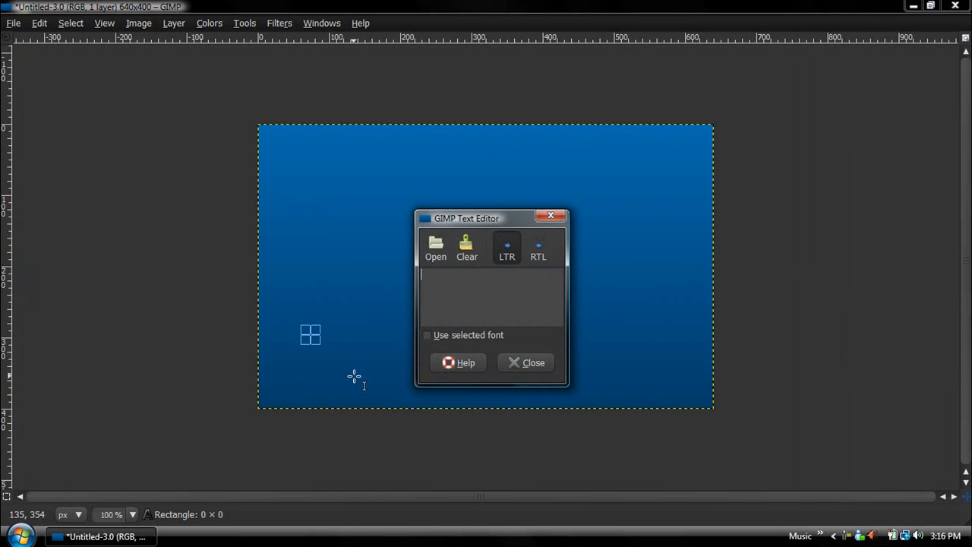
text(TEXT)
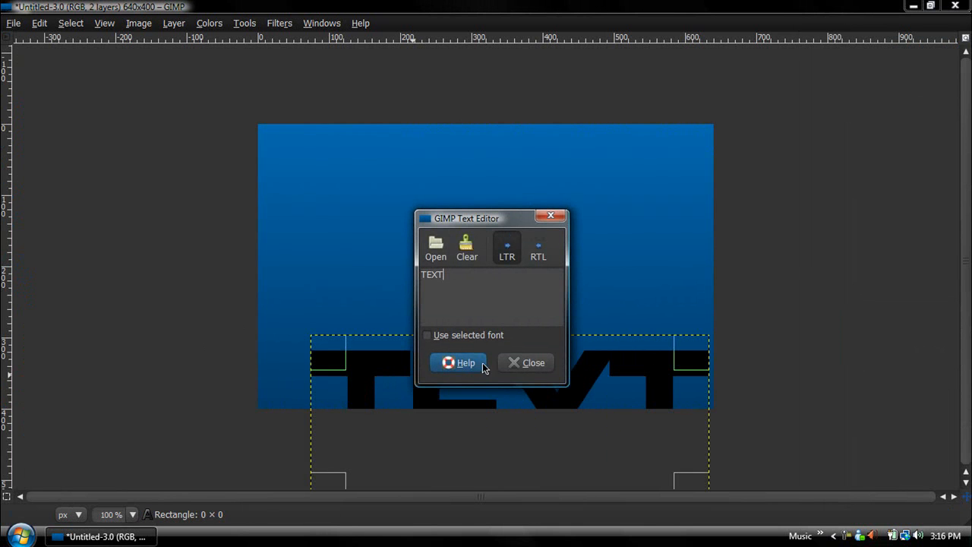
key(Tab)
click(523, 362)
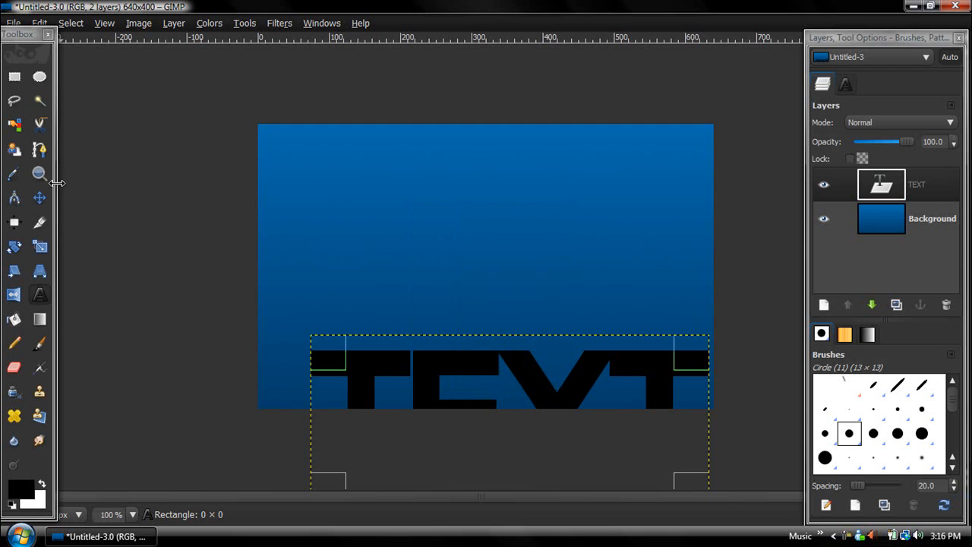
- Move the TEXT layer to the canvas centre and make the Background layer visible
click(42, 196)
drag(467, 397, 441, 245)
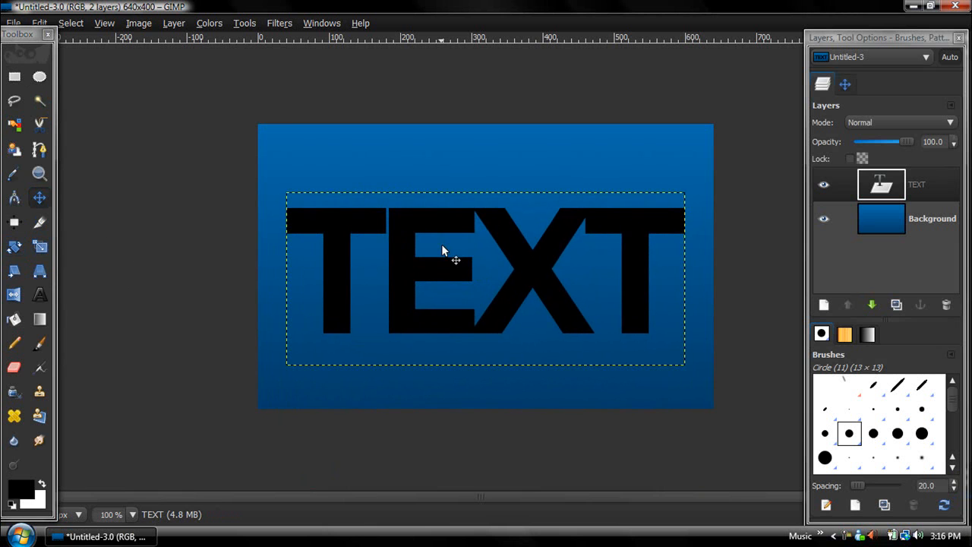
click(823, 217)
- Select the outline of the TEXT letters and add a transparent layer named Gloss
right_click(896, 196)
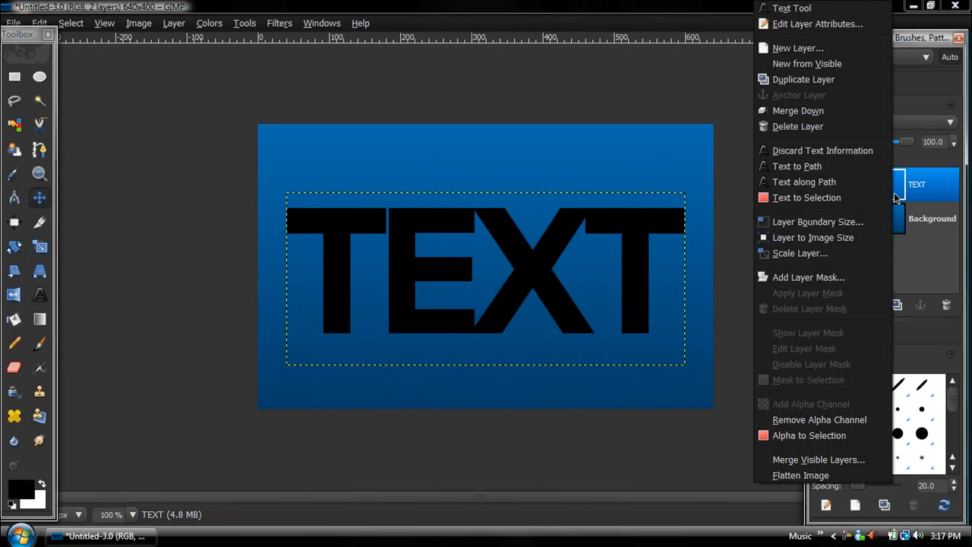
click(807, 436)
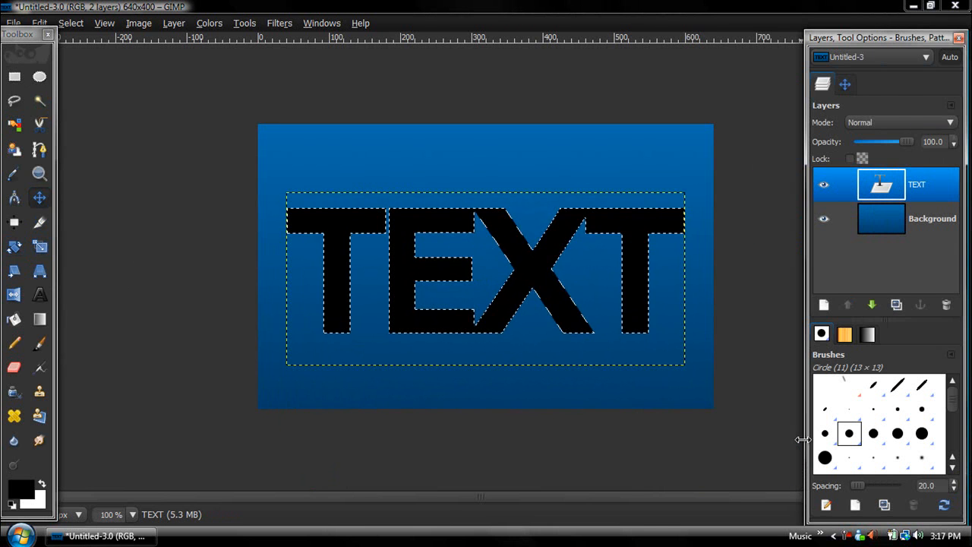
click(824, 305)
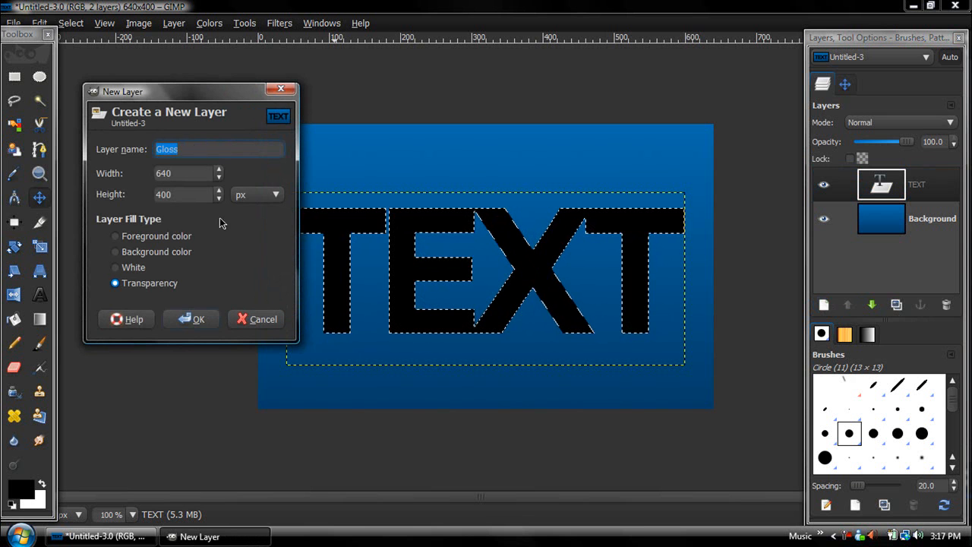
click(193, 318)
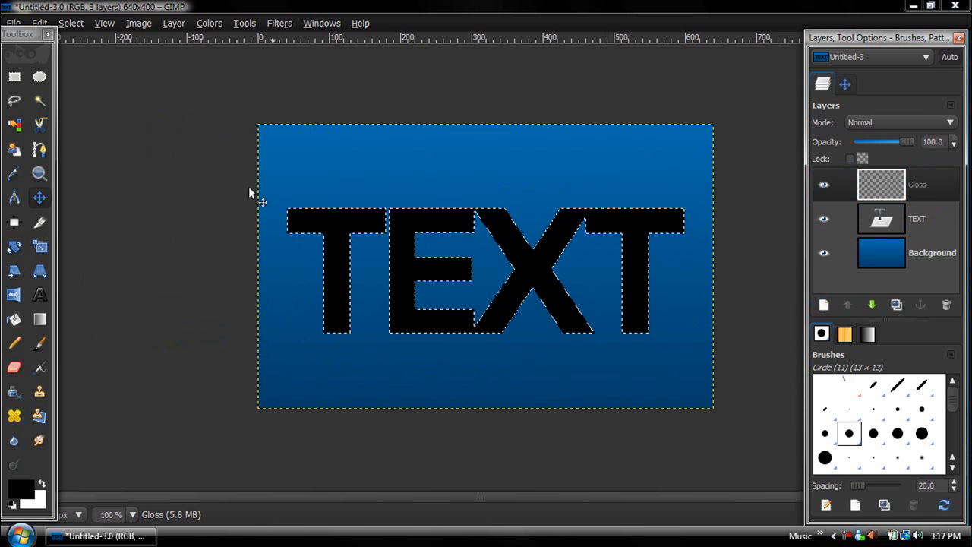
- Intersect the letter selection with a wide ellipse over the letter tops, then make white the foreground
click(39, 78)
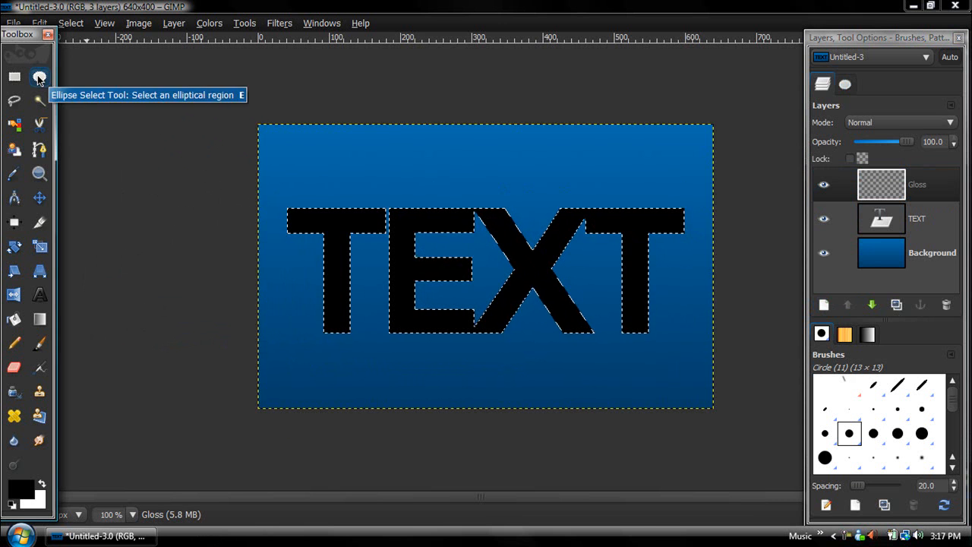
click(845, 85)
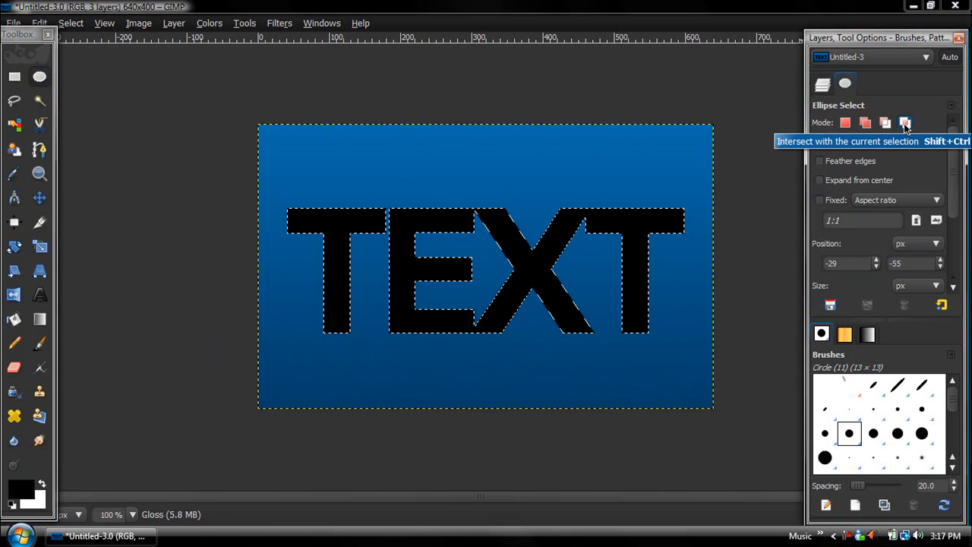
click(904, 122)
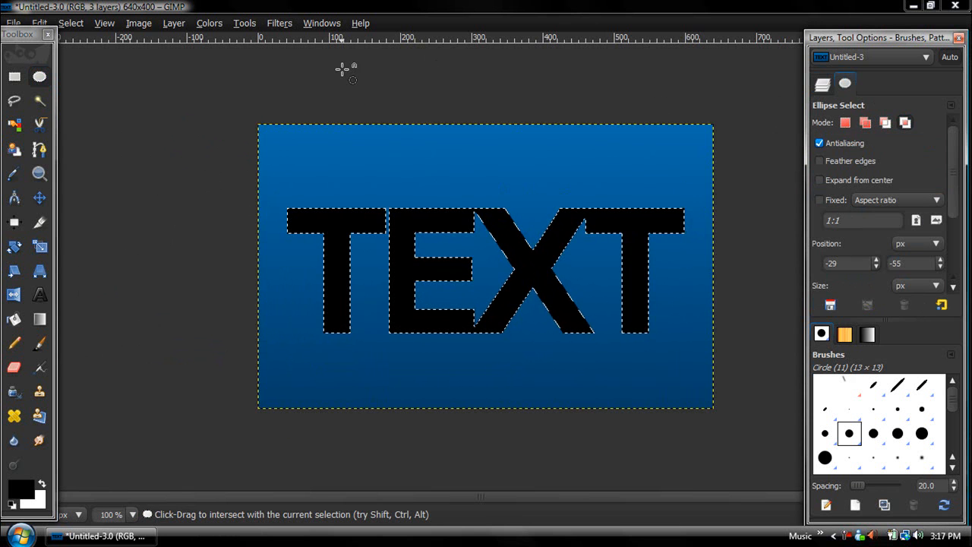
drag(234, 102, 752, 290)
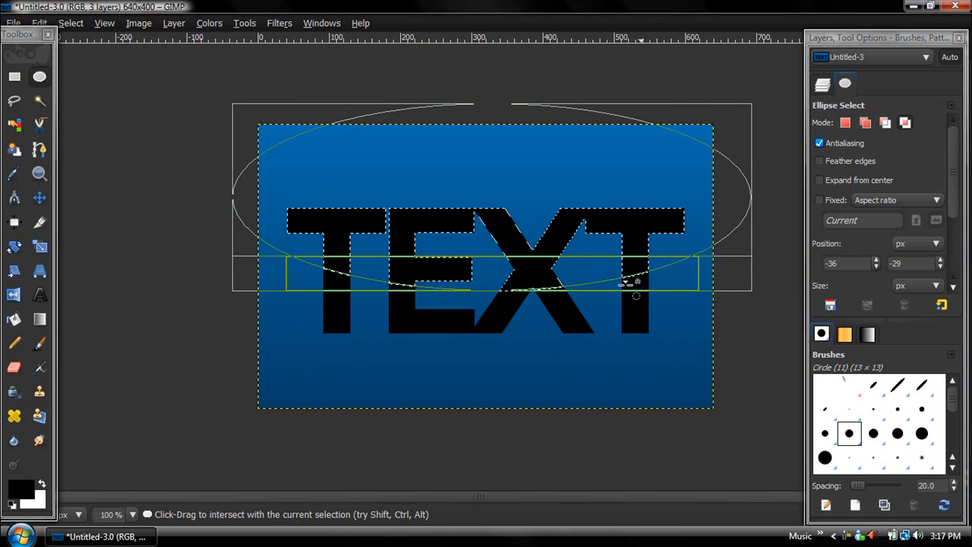
click(822, 83)
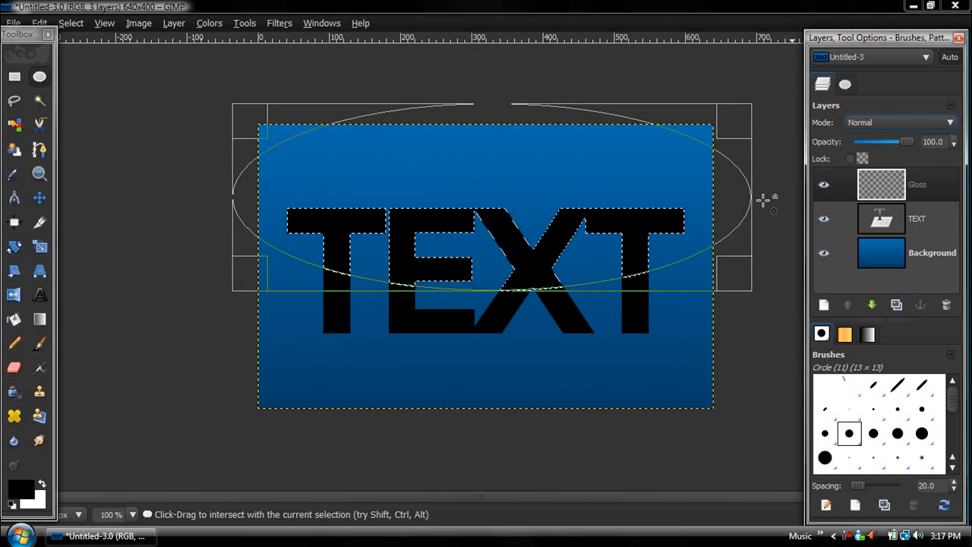
click(14, 318)
click(42, 488)
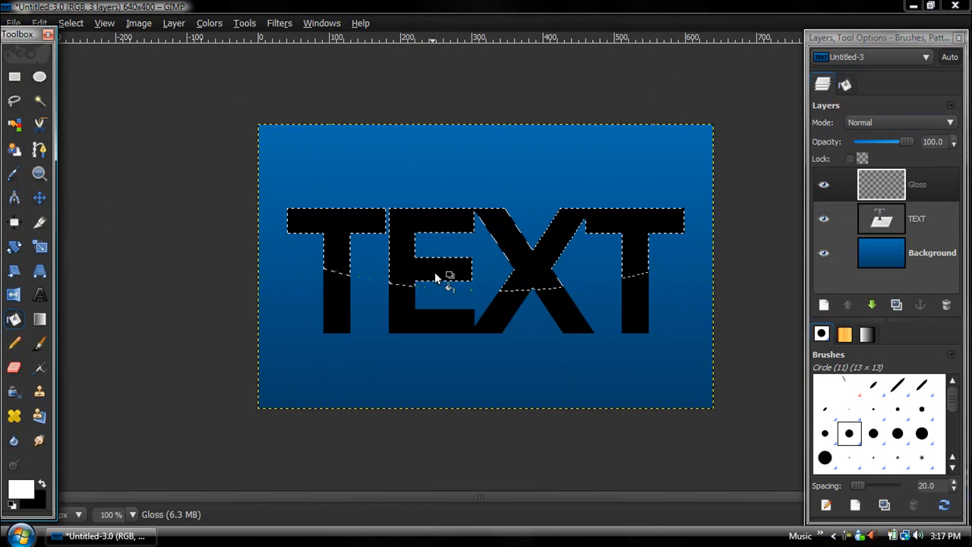
click(429, 224)
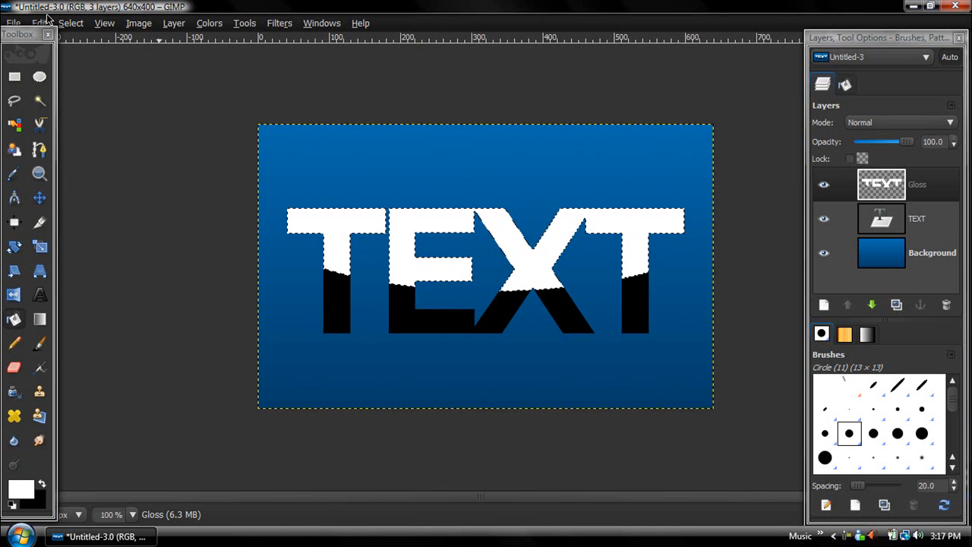
click(70, 22)
click(79, 57)
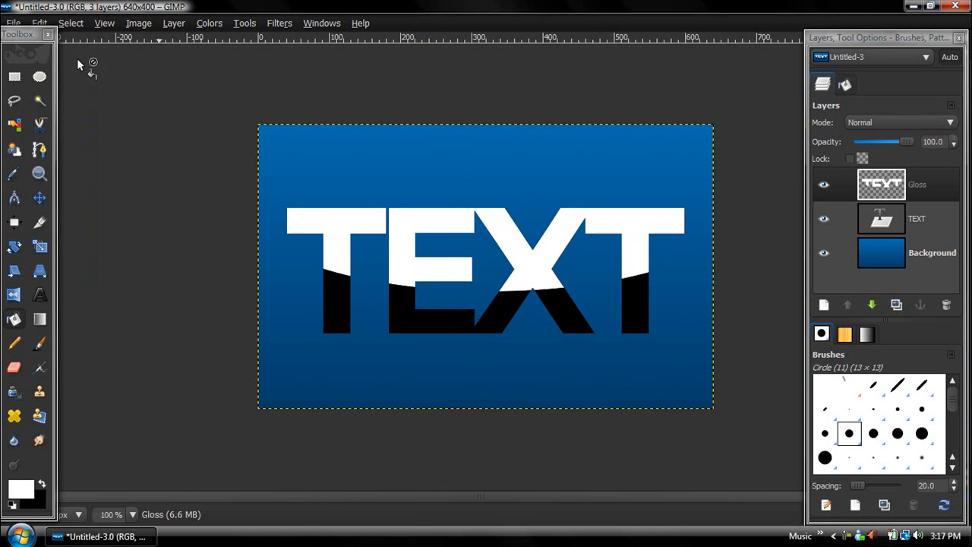
drag(906, 141, 856, 145)
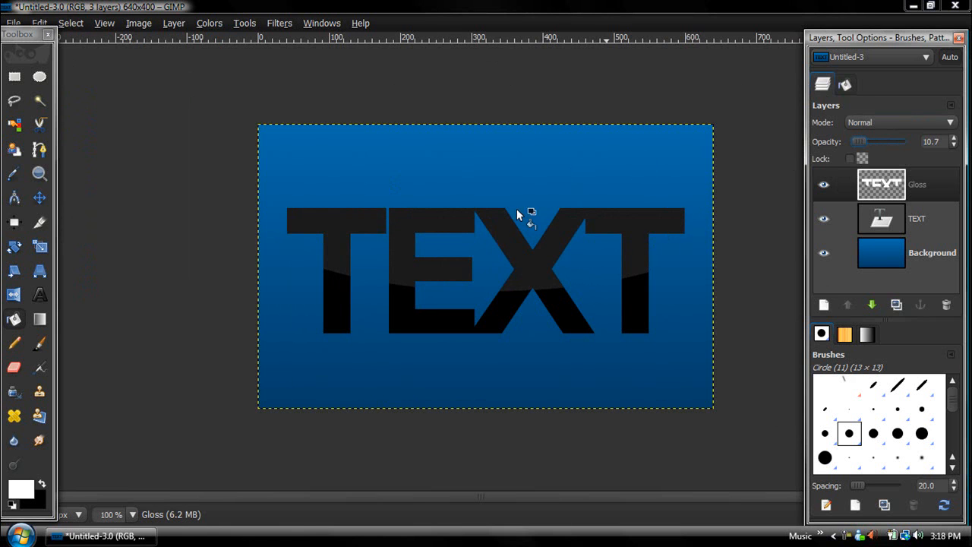
key(ctrl+z)
key(ctrl+z)
key(ctrl+z)
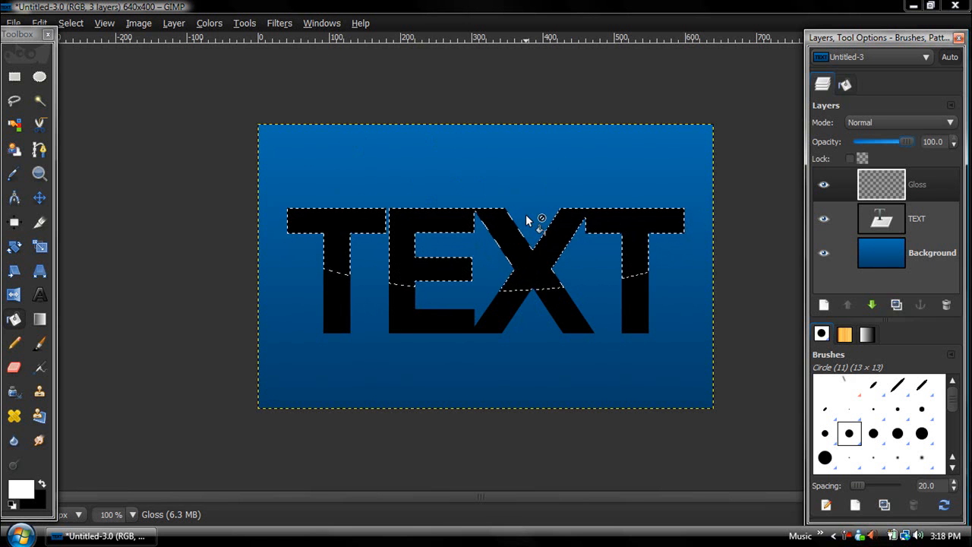
- Choose the Blend tool with the FG to Transparent gradient
click(44, 323)
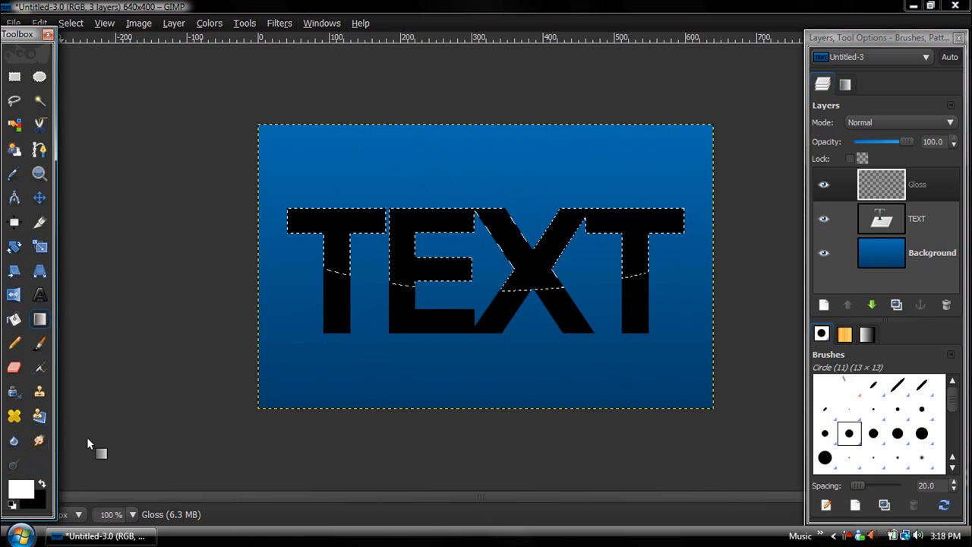
click(845, 86)
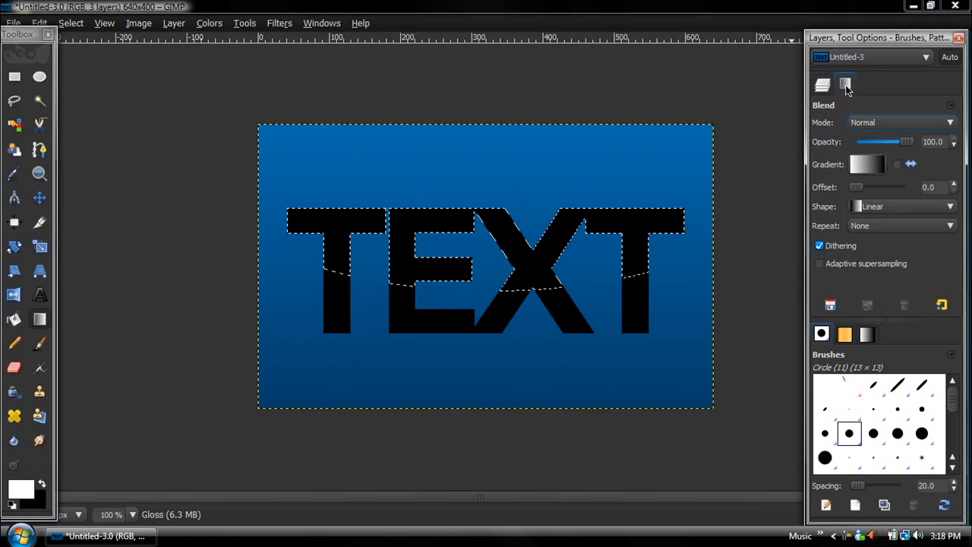
click(872, 165)
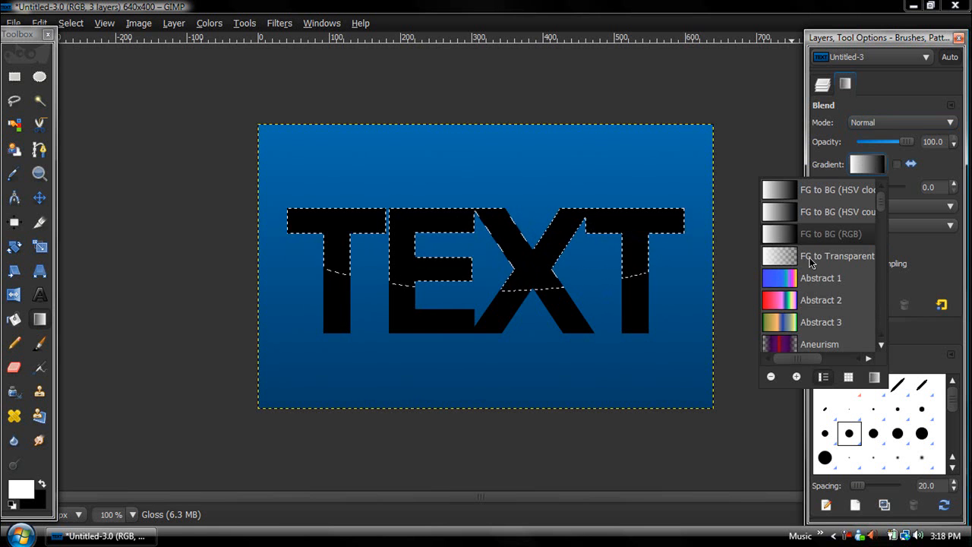
click(811, 258)
click(823, 86)
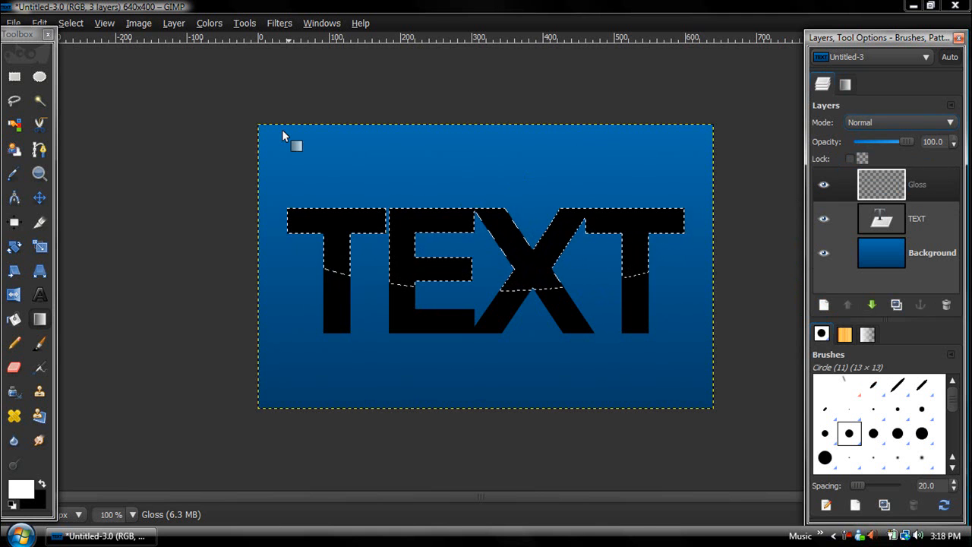
- Shrink the selection by 4 pixels and sweep the white-to-transparent gradient down the letter tops
click(71, 23)
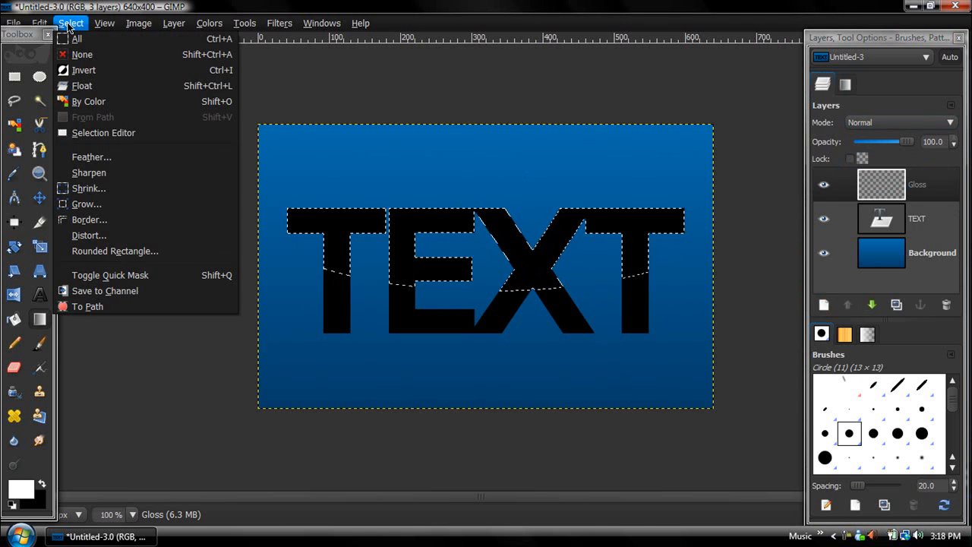
click(88, 188)
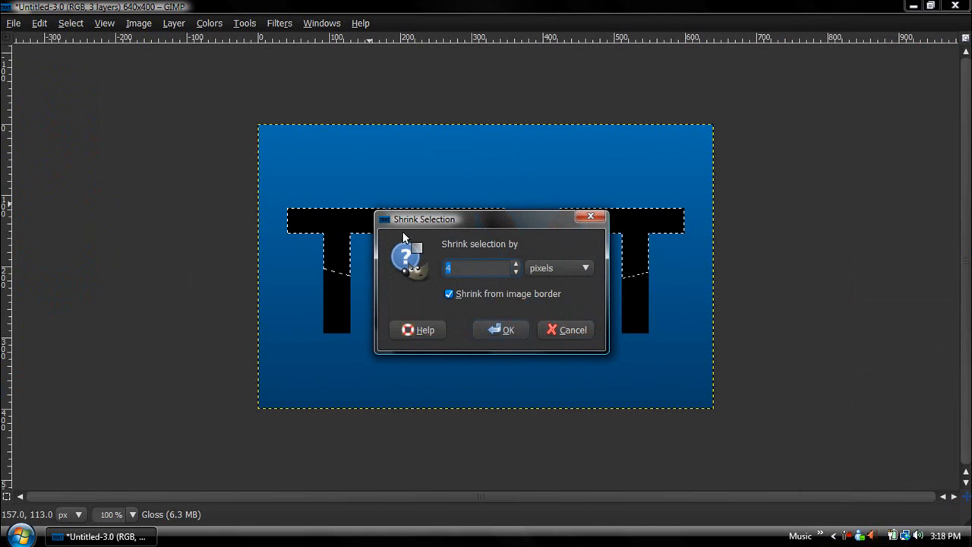
click(502, 336)
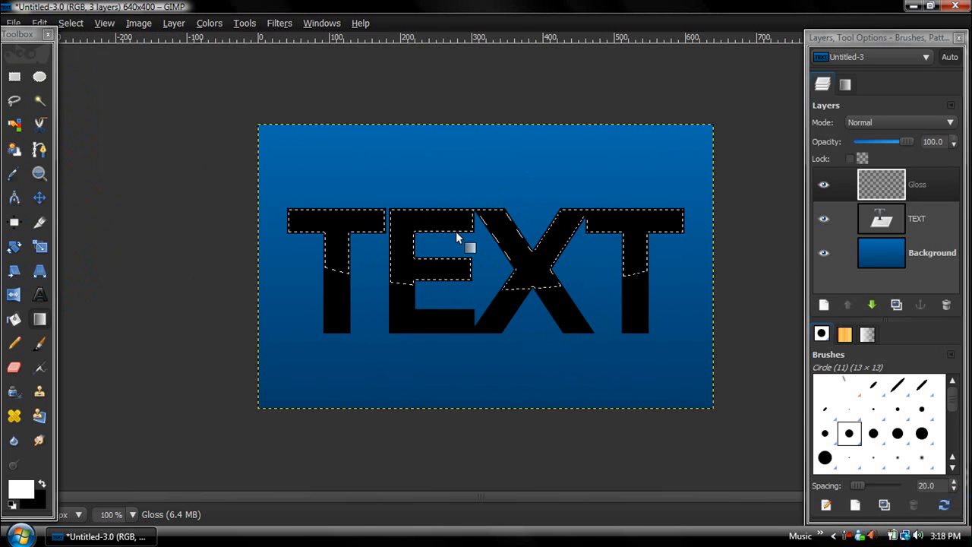
drag(478, 205, 487, 279)
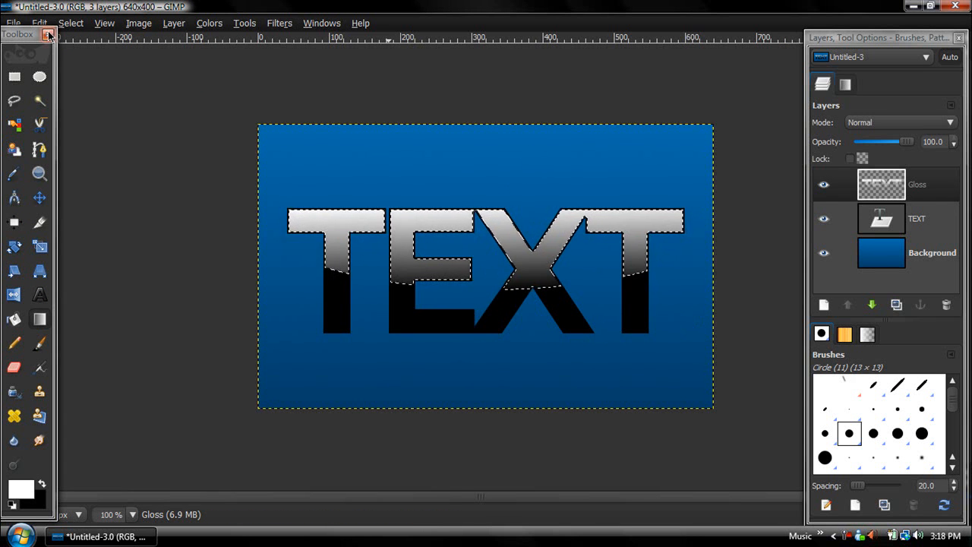
click(70, 22)
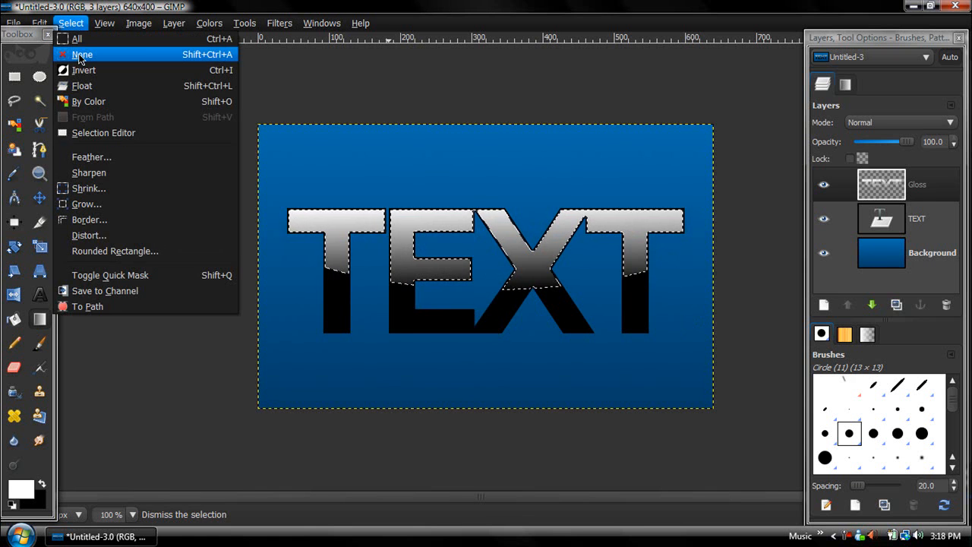
- Use Select > None, then drag the Gloss layer's opacity slider down to 52
click(78, 53)
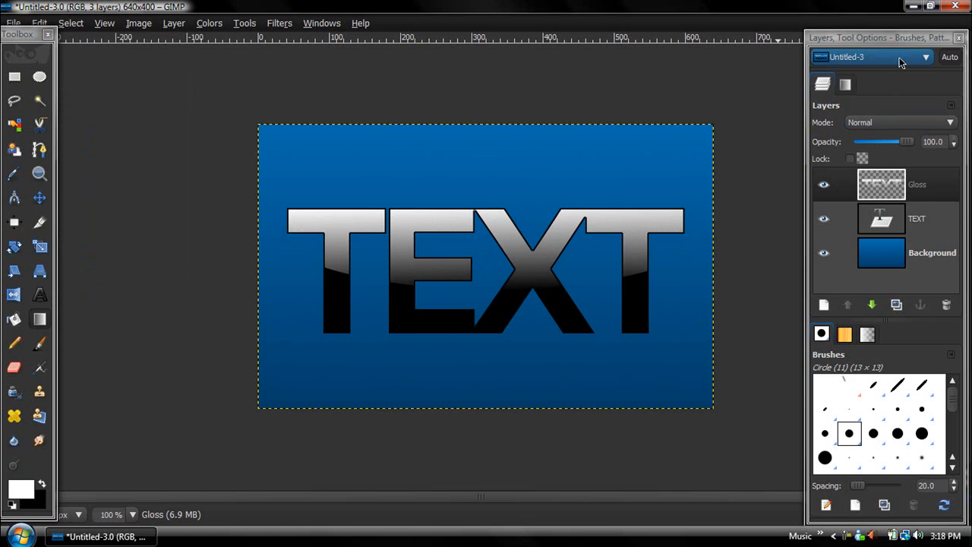
drag(907, 144, 887, 145)
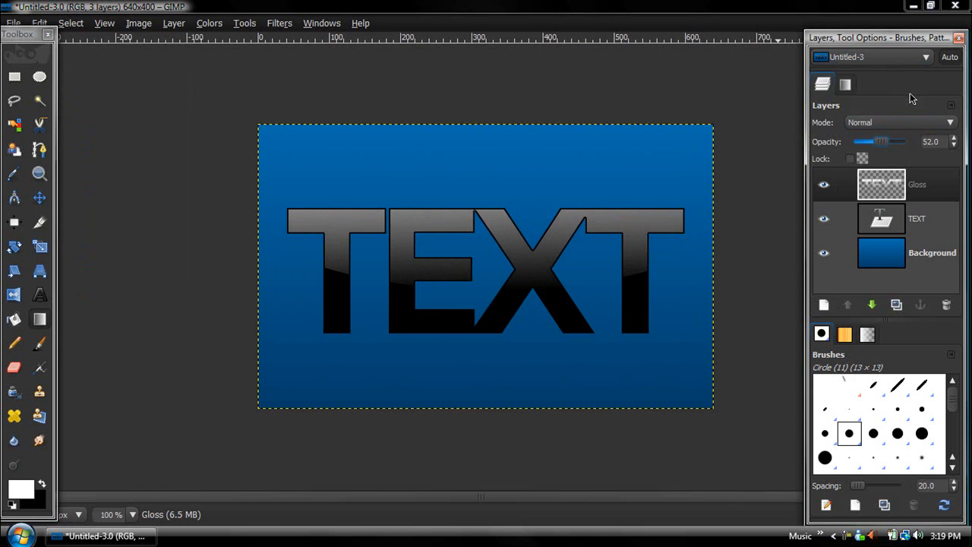